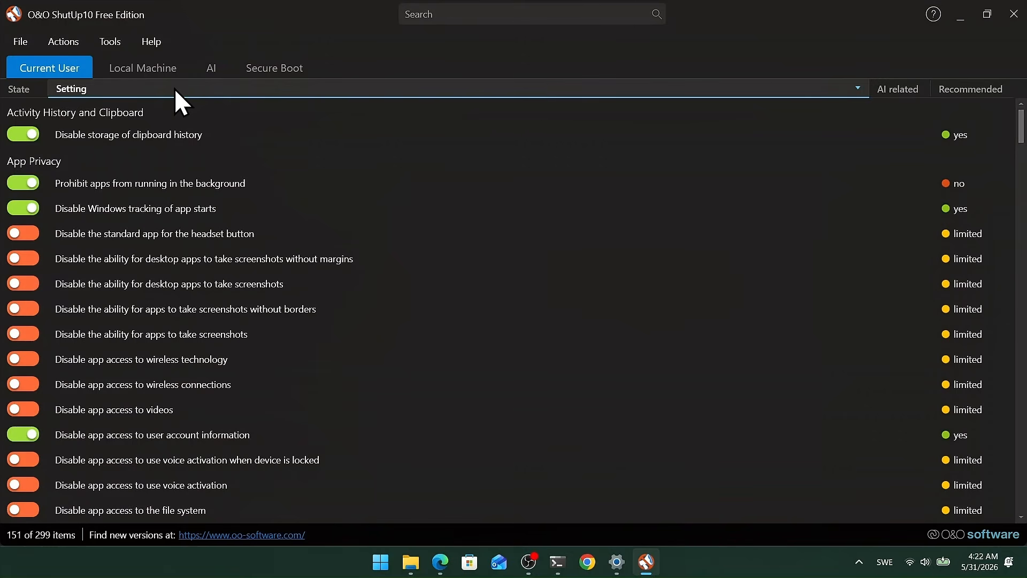
Reverse the alphabetical order of the current-user settings list, then reverse it again
{"action": "left_click", "coordinate": [175, 89]}
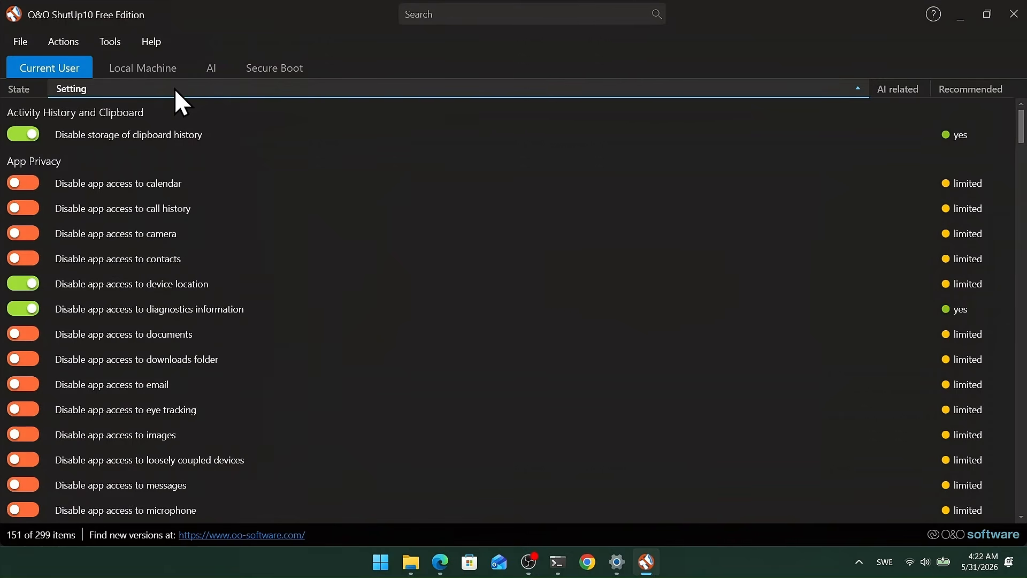
{"action": "left_click", "coordinate": [176, 88]}
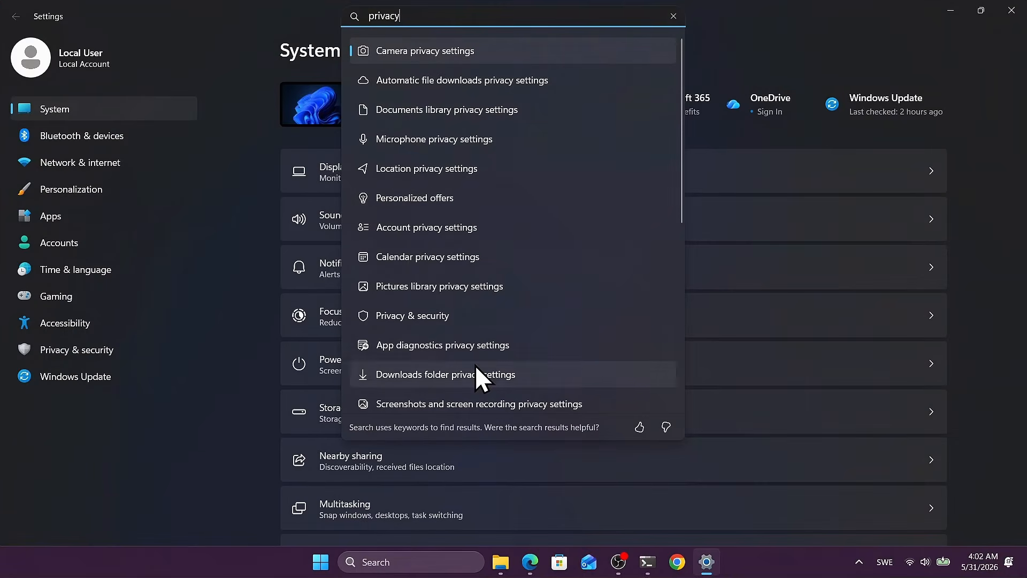
Examine the app permissions under Privacy & security in Windows Settings, including the Location page's access and override options
{"action": "left_click", "coordinate": [104, 351]}
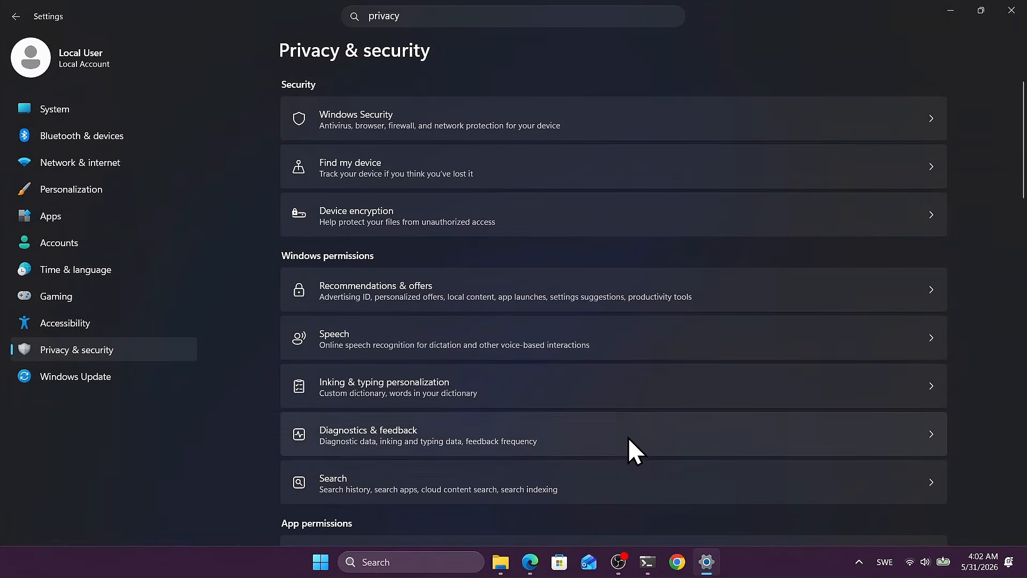
{"action": "scroll", "coordinate": [683, 470], "scroll_direction": "down", "scroll_amount": 5}
{"action": "scroll", "coordinate": [707, 405], "scroll_direction": "down", "scroll_amount": 5}
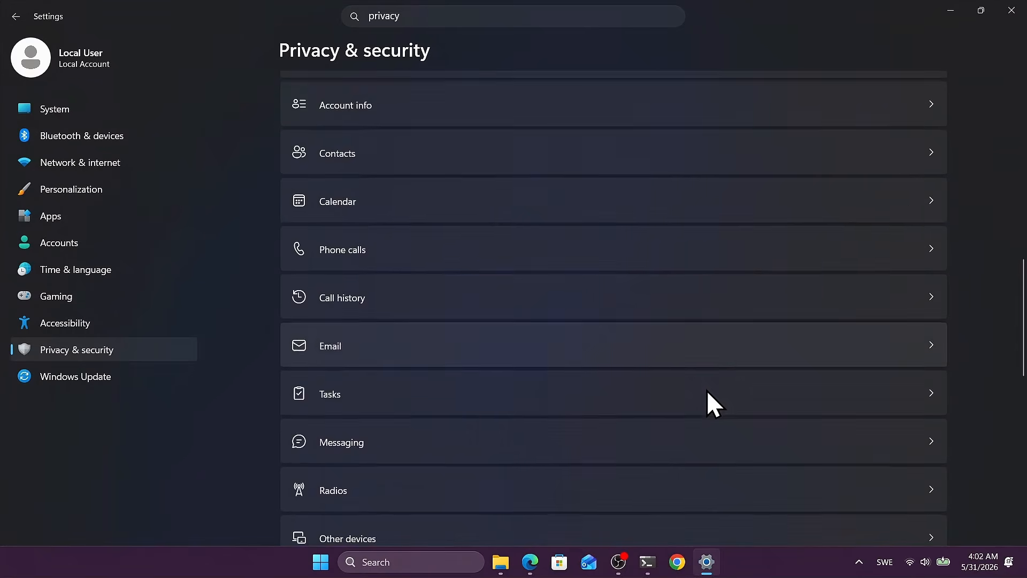
{"action": "scroll", "coordinate": [707, 405], "scroll_direction": "up", "scroll_amount": 6}
{"action": "scroll", "coordinate": [708, 396], "scroll_direction": "down", "scroll_amount": 2}
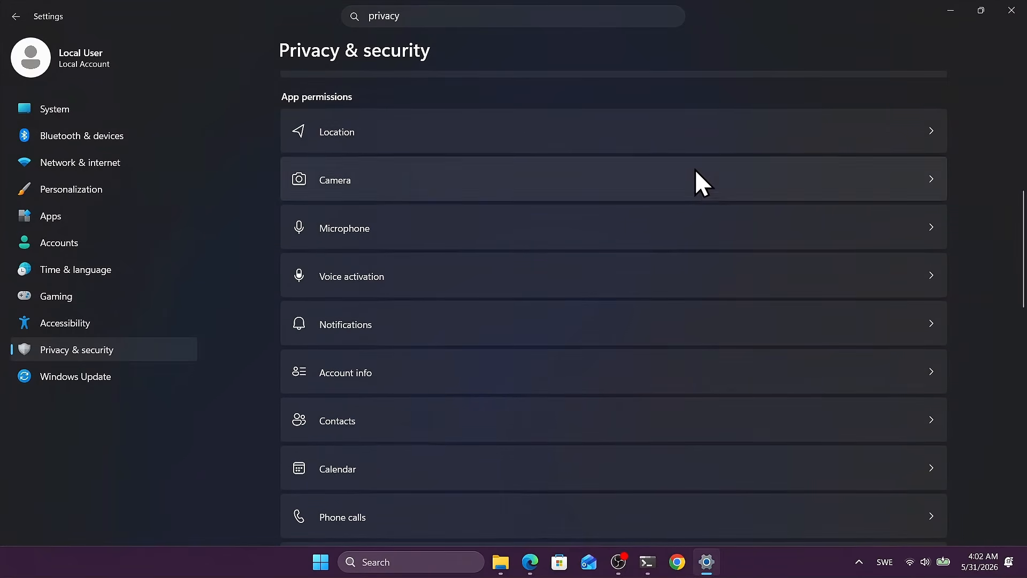
{"action": "left_click", "coordinate": [701, 136]}
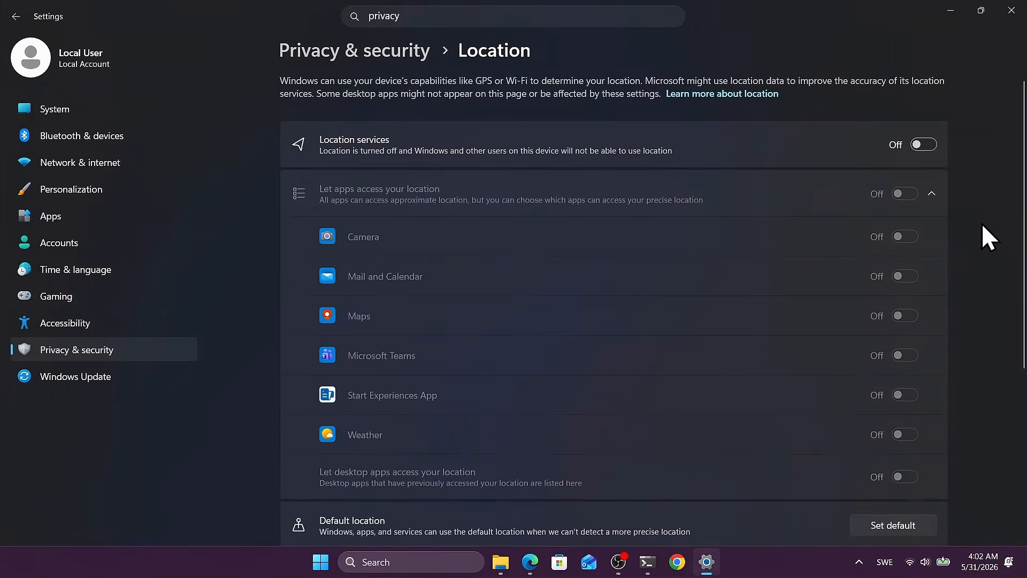
{"action": "scroll", "coordinate": [973, 223], "scroll_direction": "down", "scroll_amount": 5}
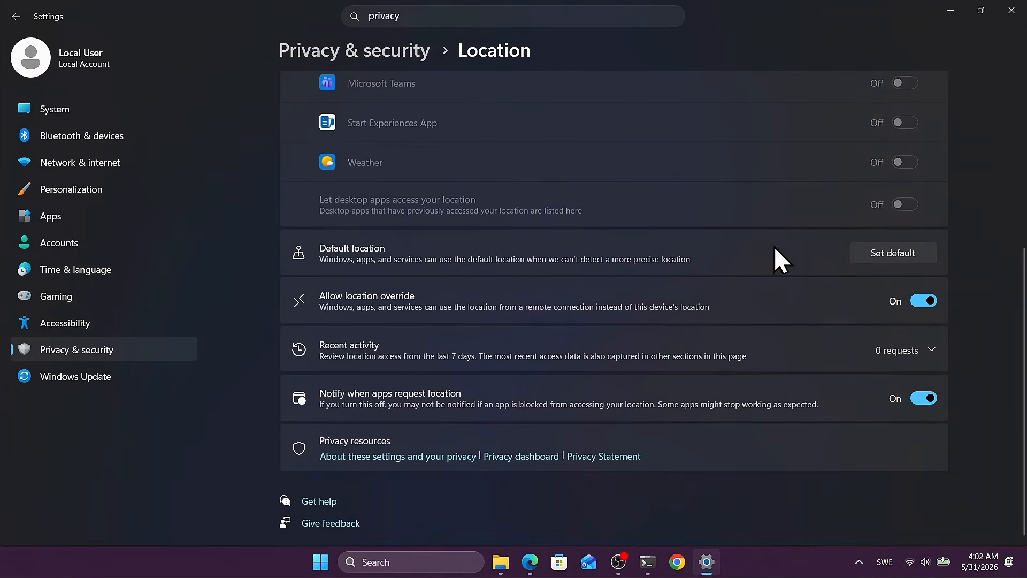
{"action": "left_click", "coordinate": [366, 47]}
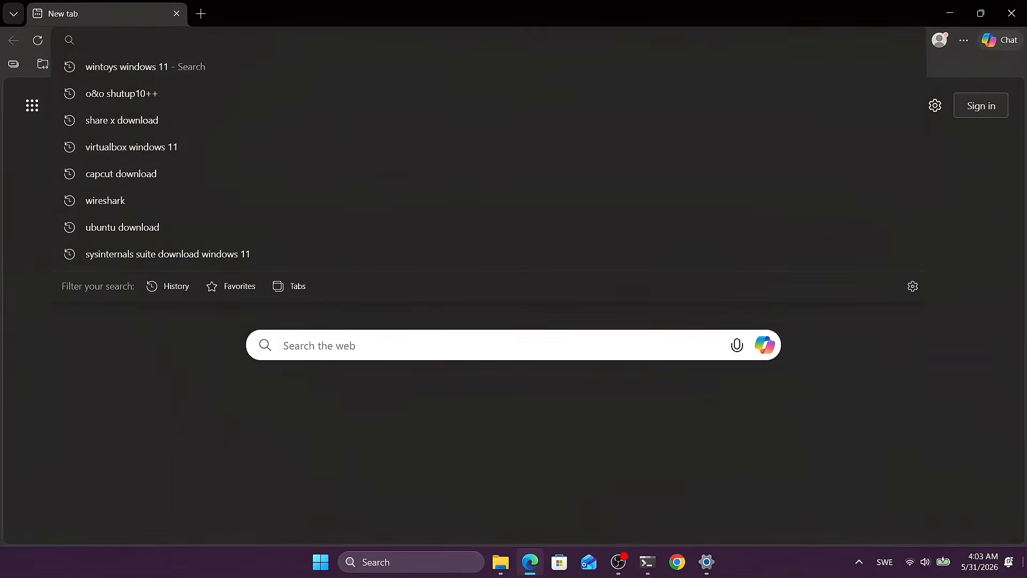
Switch to Edge, search the web for "o&o shutup10" and open the official O&O Software product page
{"action": "type", "text": "o&o"}
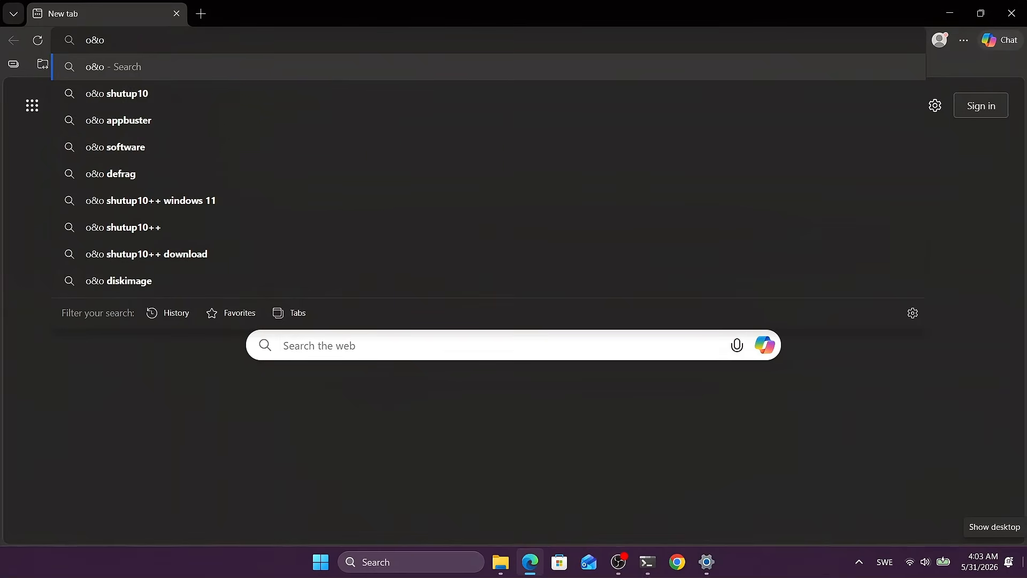
{"action": "key", "text": "Down"}
{"action": "key", "text": "Return"}
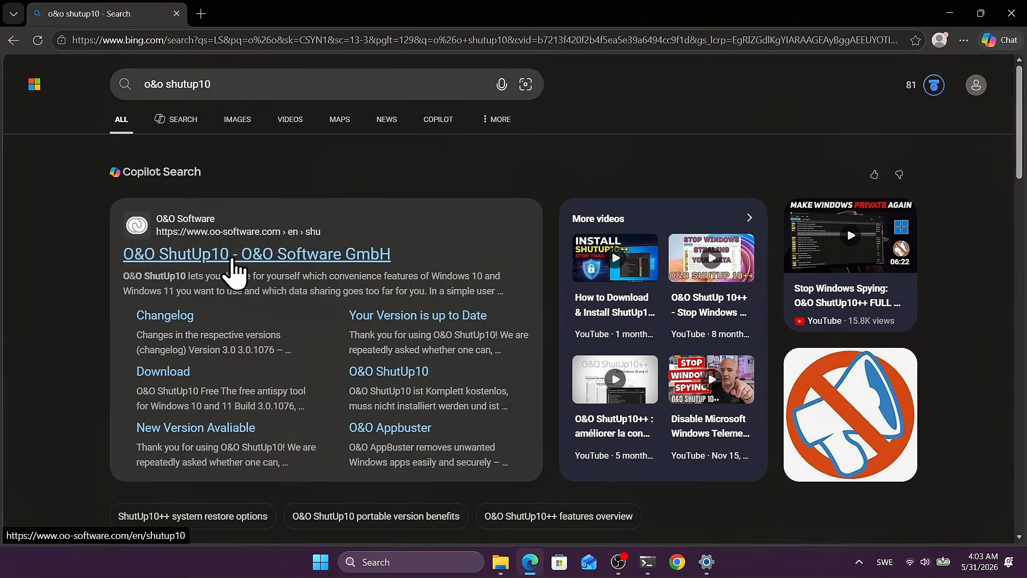
{"action": "left_click", "coordinate": [234, 270]}
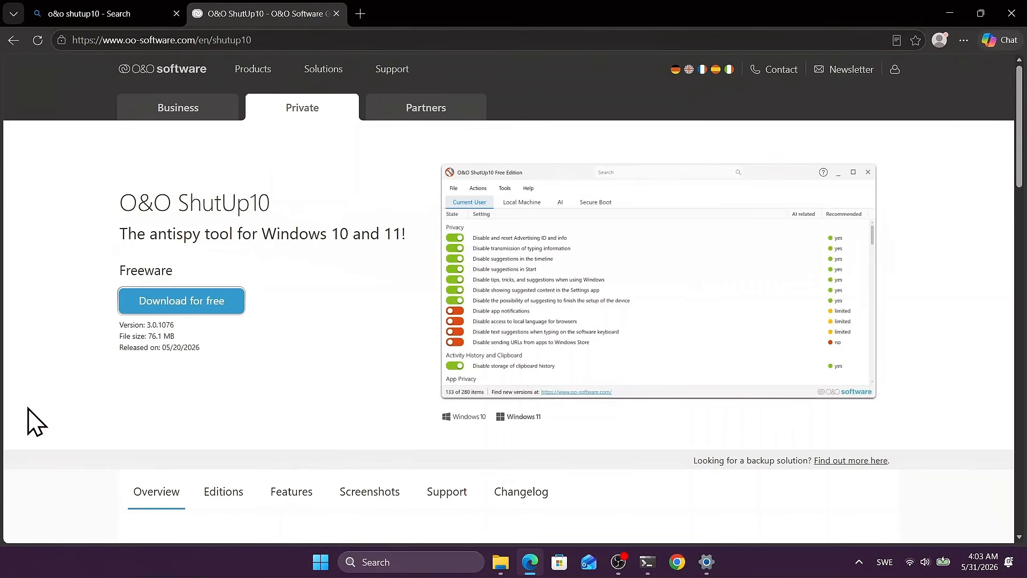
Download the 64-bit build of O&O ShutUp10 Free and launch the downloaded OOSU10.exe
{"action": "left_click", "coordinate": [179, 304]}
{"action": "scroll", "coordinate": [413, 443], "scroll_direction": "down", "scroll_amount": 2}
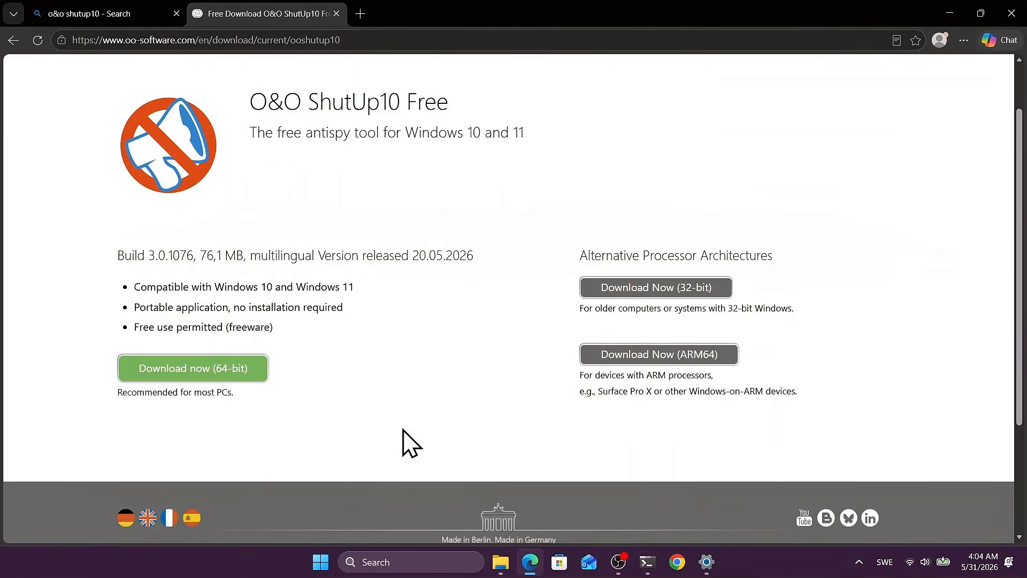
{"action": "left_click", "coordinate": [180, 371]}
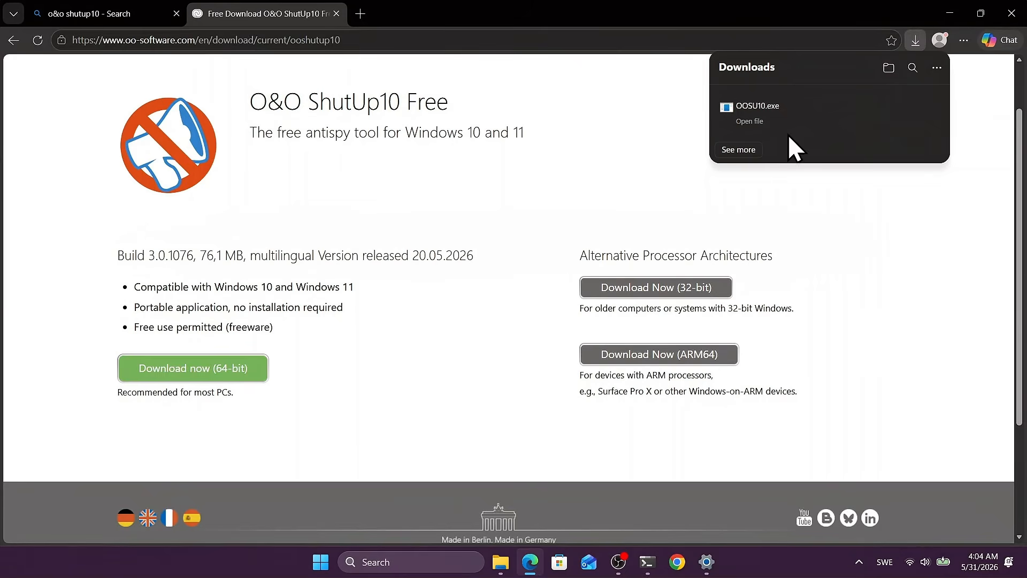
{"action": "left_click", "coordinate": [752, 122]}
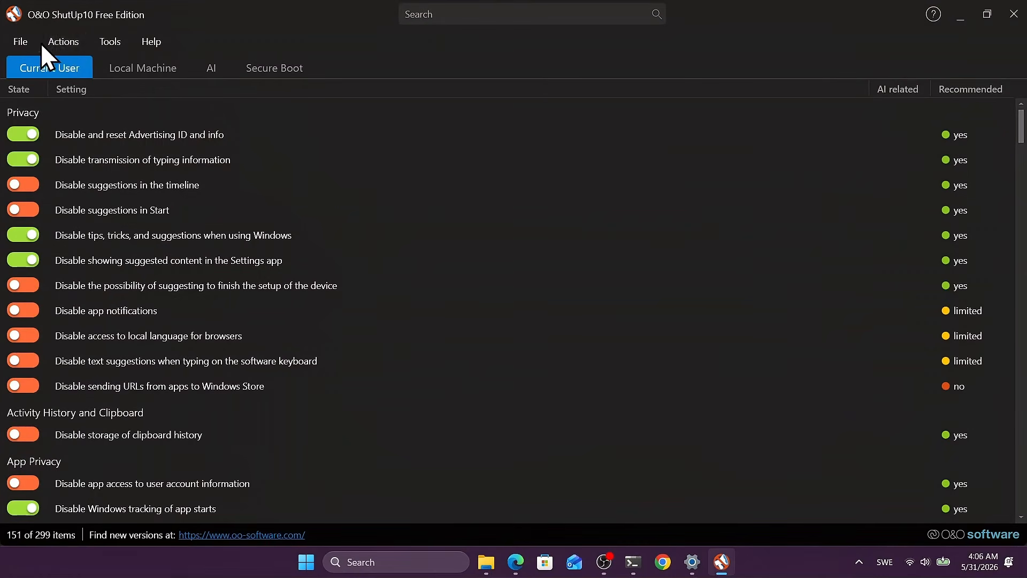
Create a system restoration point from O&O ShutUp10 before changing any settings
{"action": "left_click", "coordinate": [59, 44]}
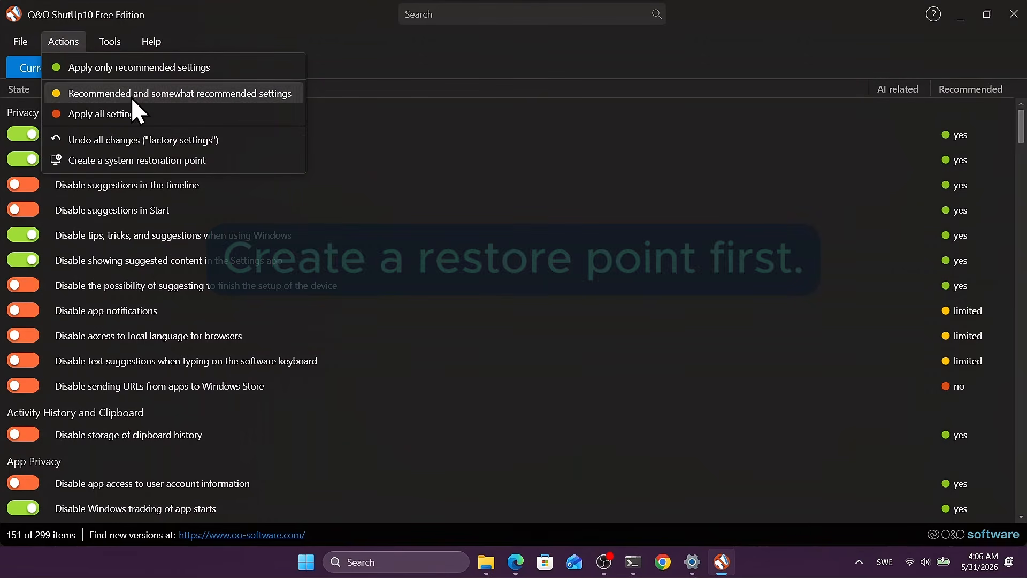
{"action": "left_click", "coordinate": [116, 158]}
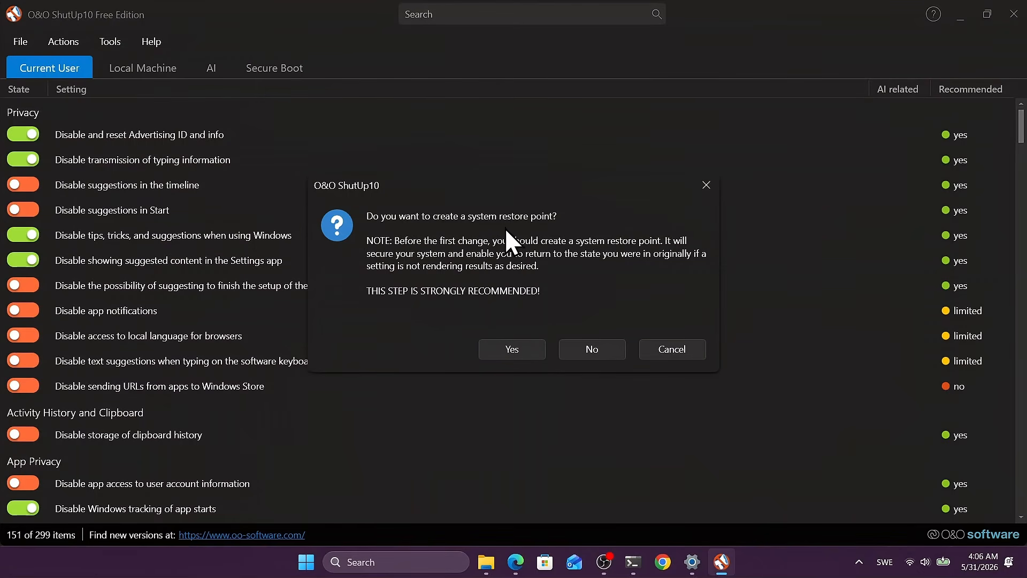
{"action": "left_click", "coordinate": [510, 348]}
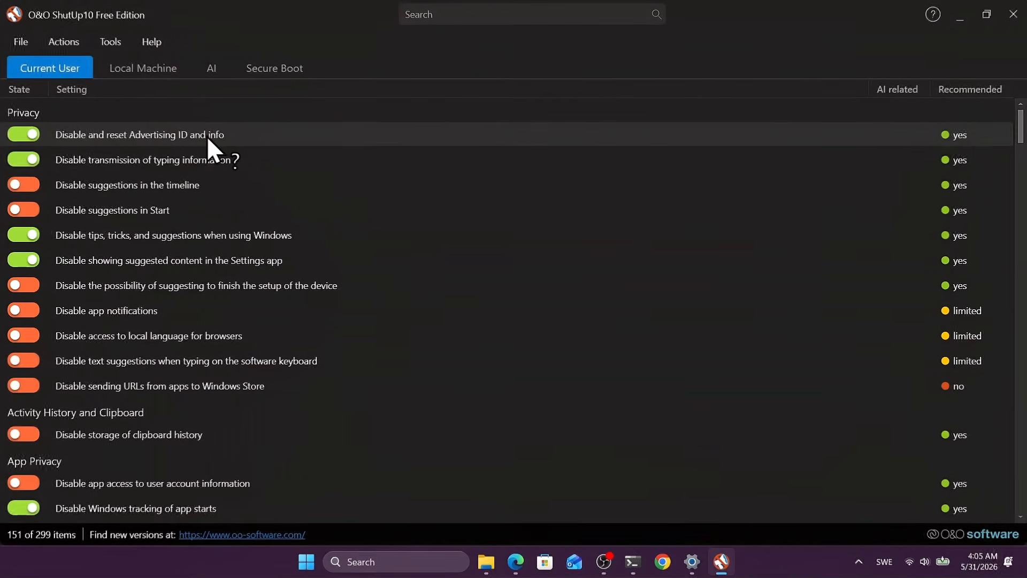
Examine the descriptions and recommendation ratings for advertising ID, typing information and app notifications, and view the AI settings category
{"action": "left_click", "coordinate": [268, 132]}
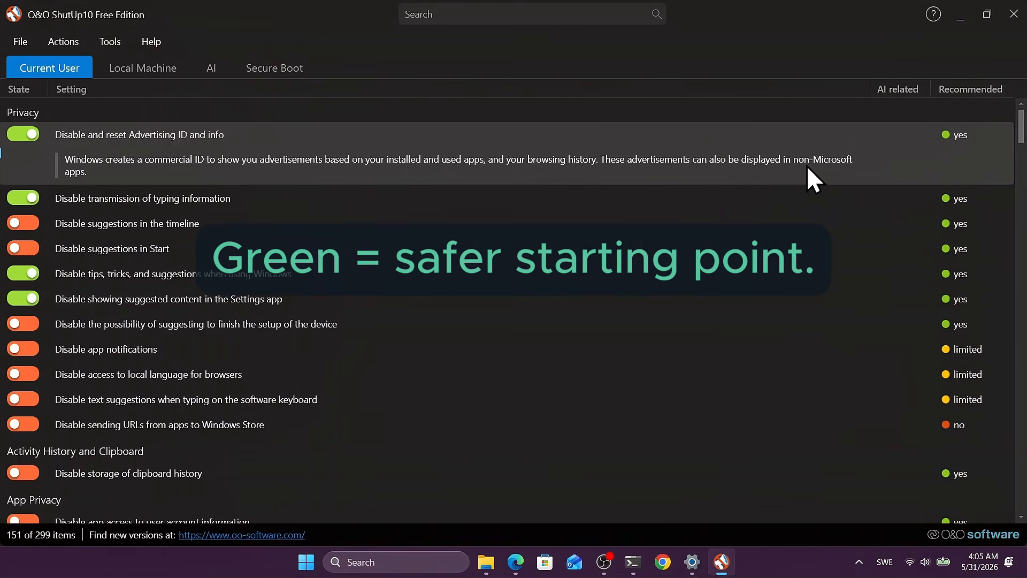
{"action": "left_click", "coordinate": [514, 197]}
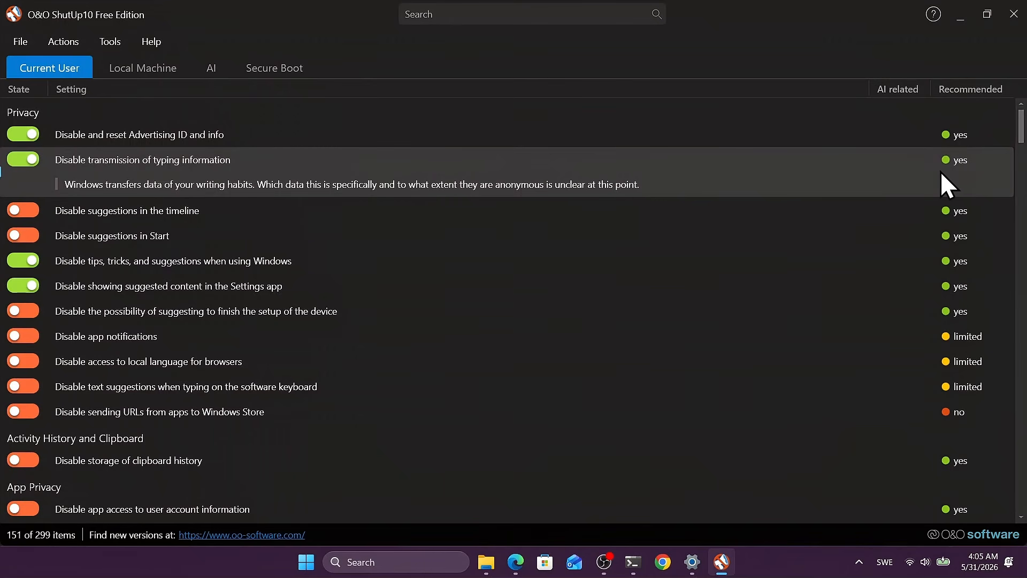
{"action": "scroll", "coordinate": [741, 293], "scroll_direction": "down", "scroll_amount": 1}
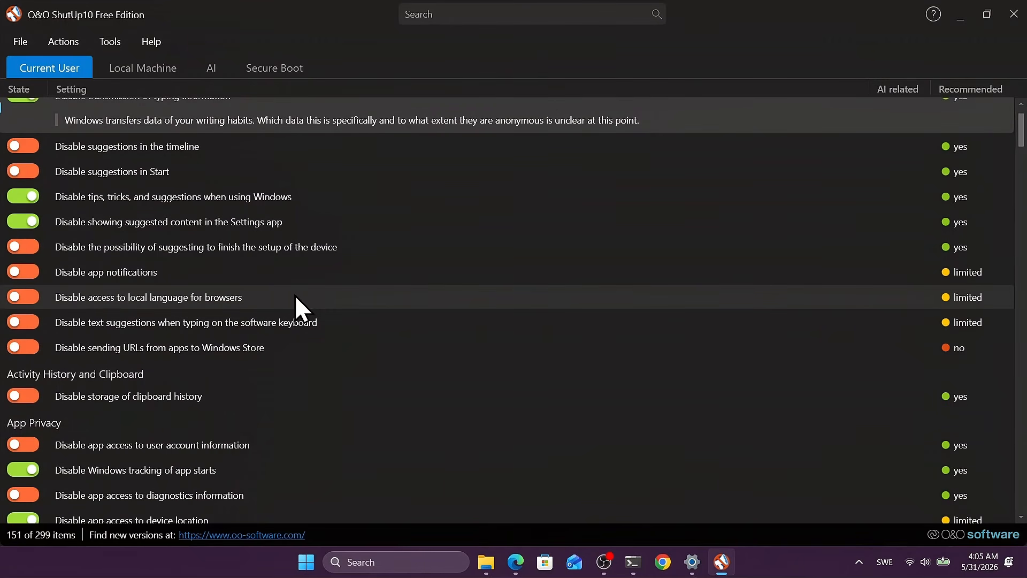
{"action": "left_click", "coordinate": [259, 270]}
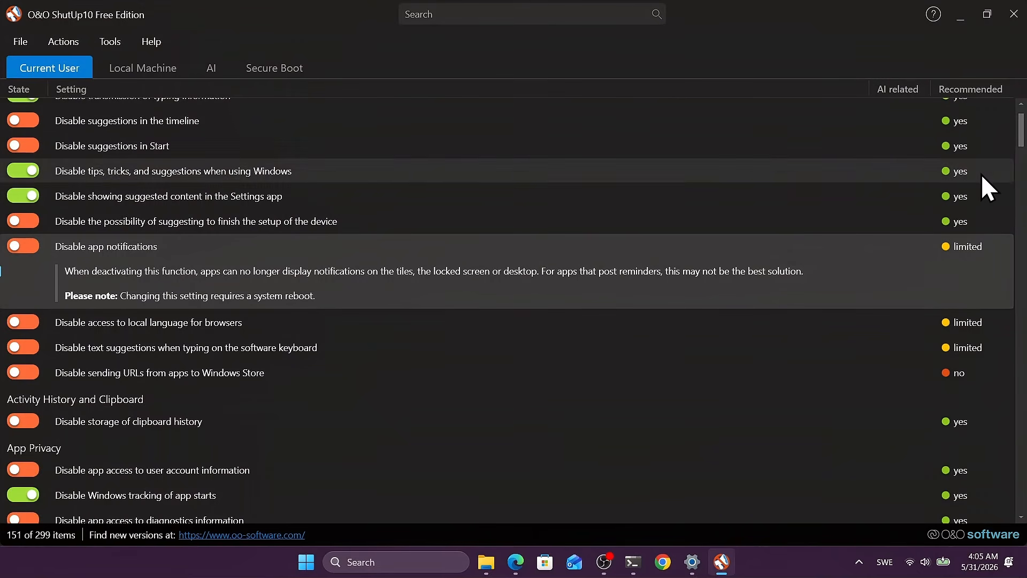
{"action": "scroll", "coordinate": [981, 174], "scroll_direction": "up", "scroll_amount": 1}
{"action": "scroll", "coordinate": [975, 300], "scroll_direction": "down", "scroll_amount": 2}
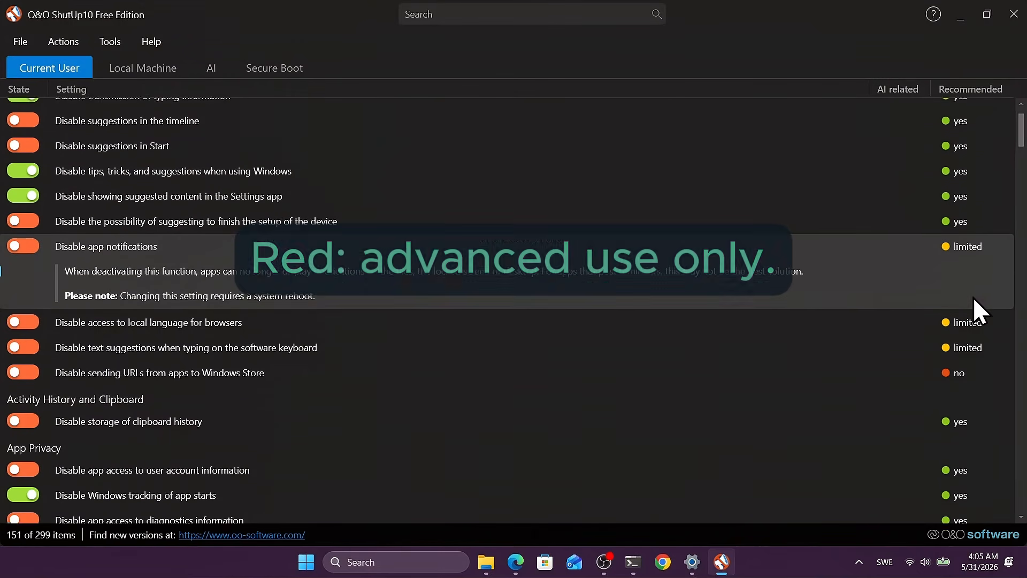
{"action": "scroll", "coordinate": [916, 307], "scroll_direction": "down", "scroll_amount": 7}
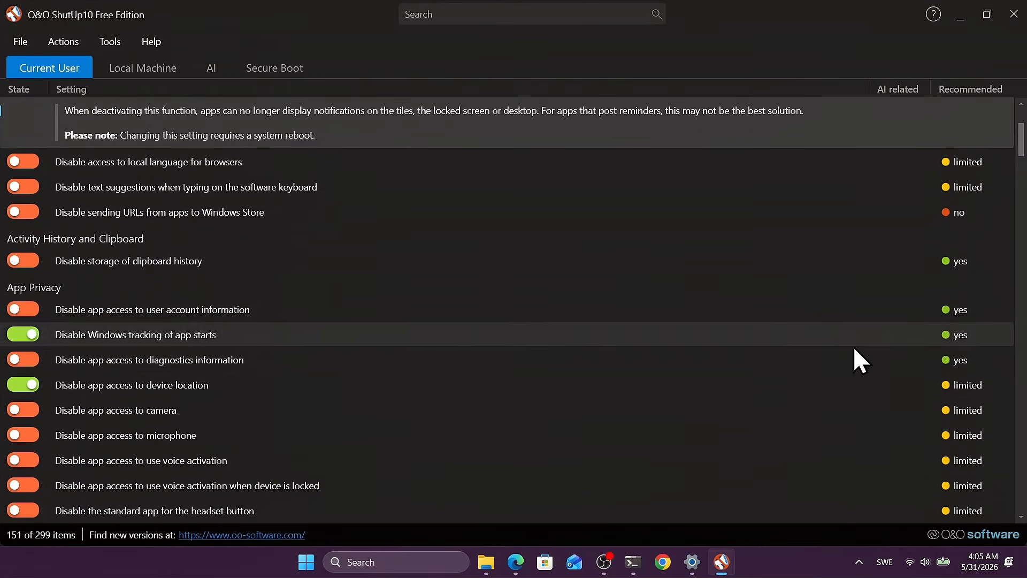
{"action": "scroll", "coordinate": [969, 398], "scroll_direction": "up", "scroll_amount": 4}
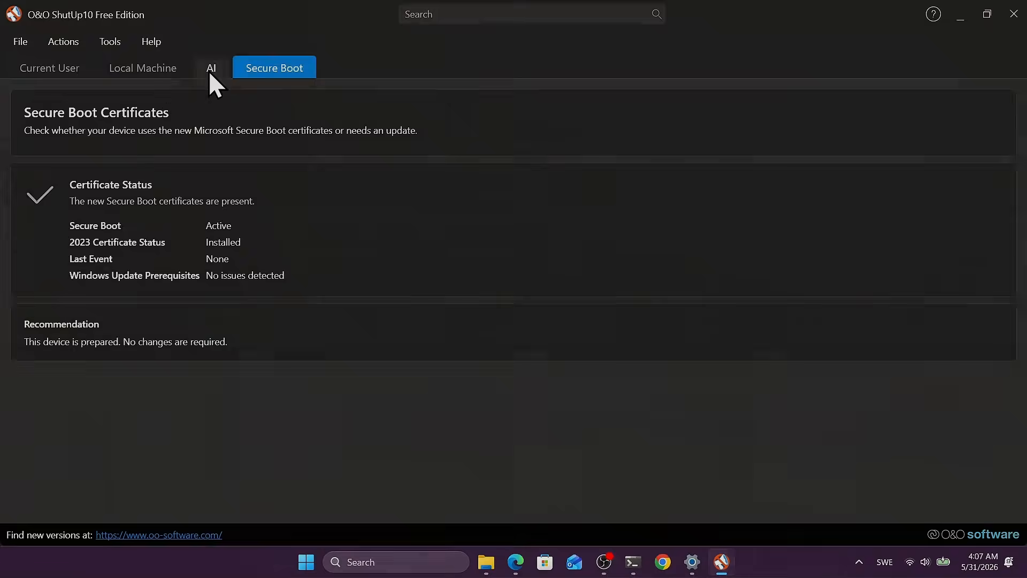
{"action": "left_click", "coordinate": [211, 74]}
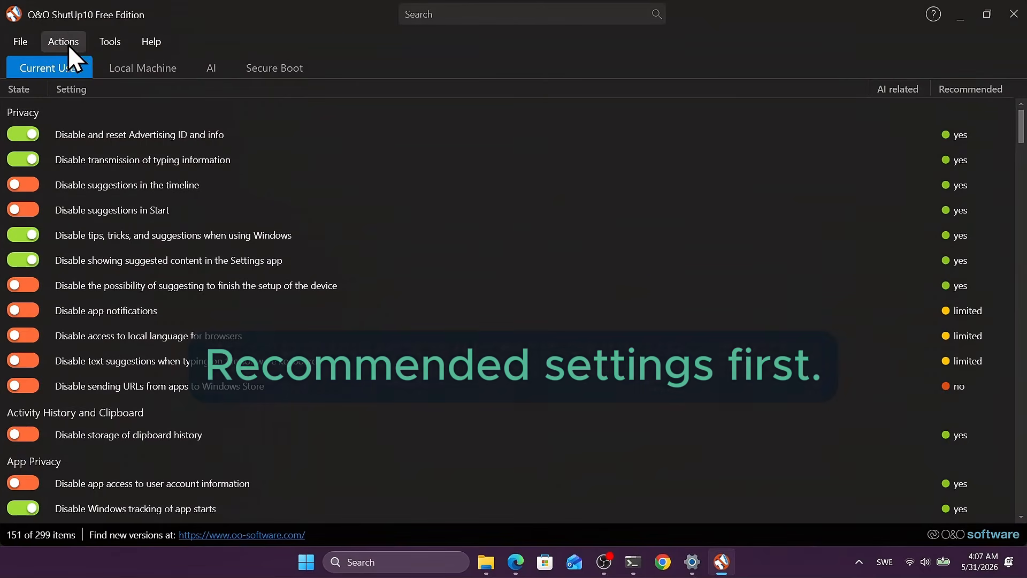
Apply only the recommended privacy settings
{"action": "left_click", "coordinate": [69, 44]}
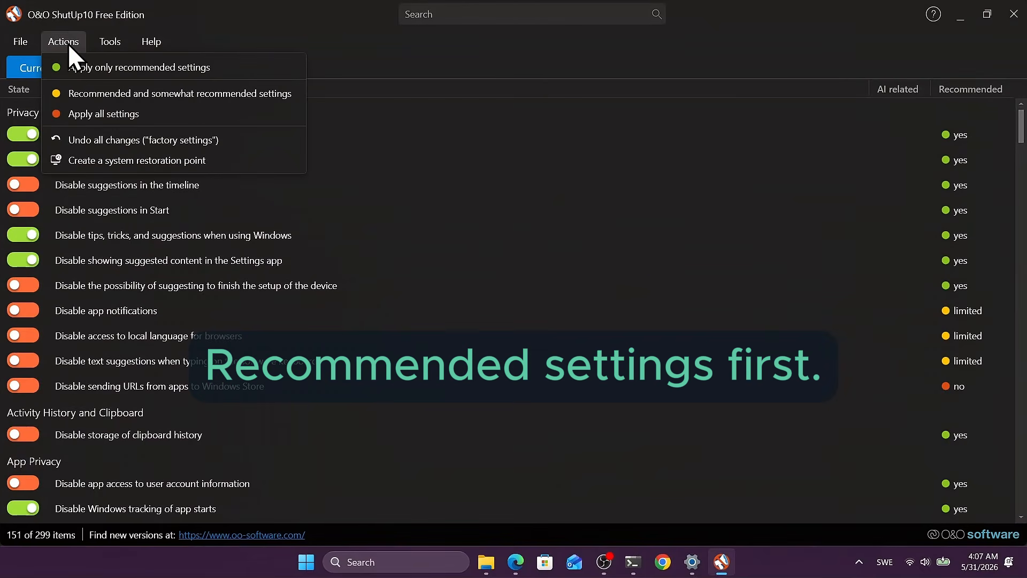
{"action": "left_click", "coordinate": [162, 68]}
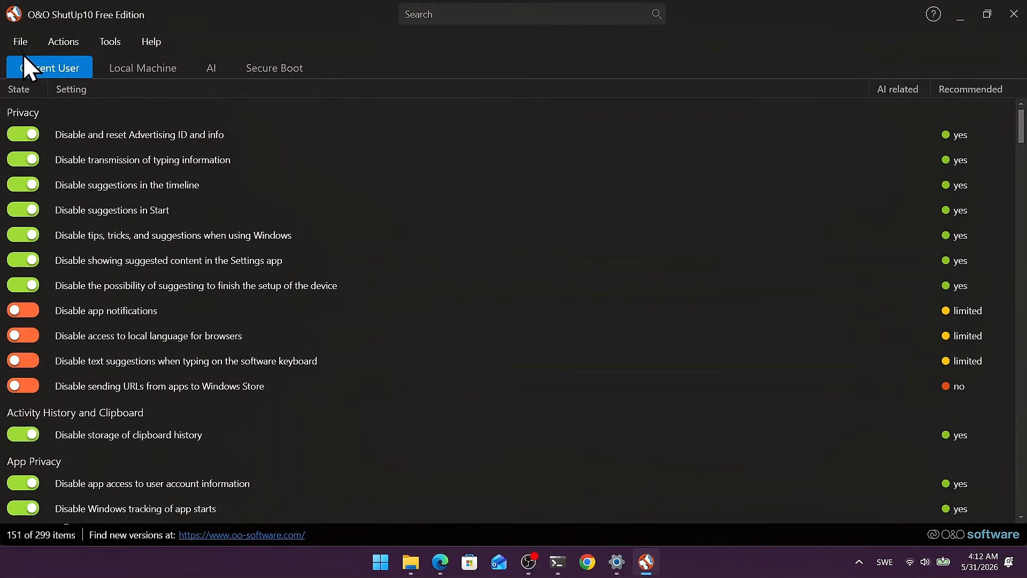
Export the current settings to the Desktop as the config file ooshutup10.cfg
{"action": "left_click", "coordinate": [20, 46]}
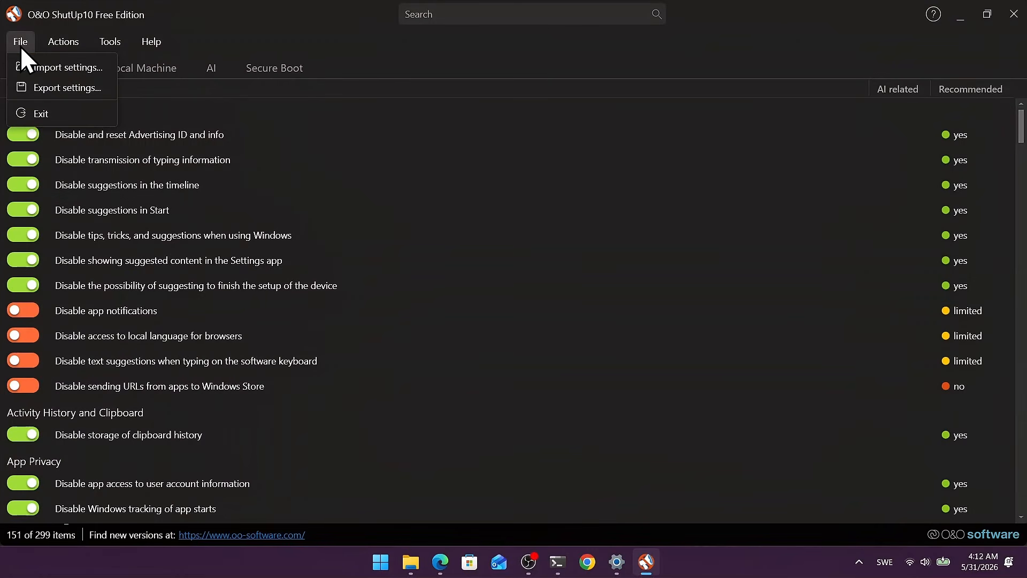
{"action": "left_click", "coordinate": [62, 86]}
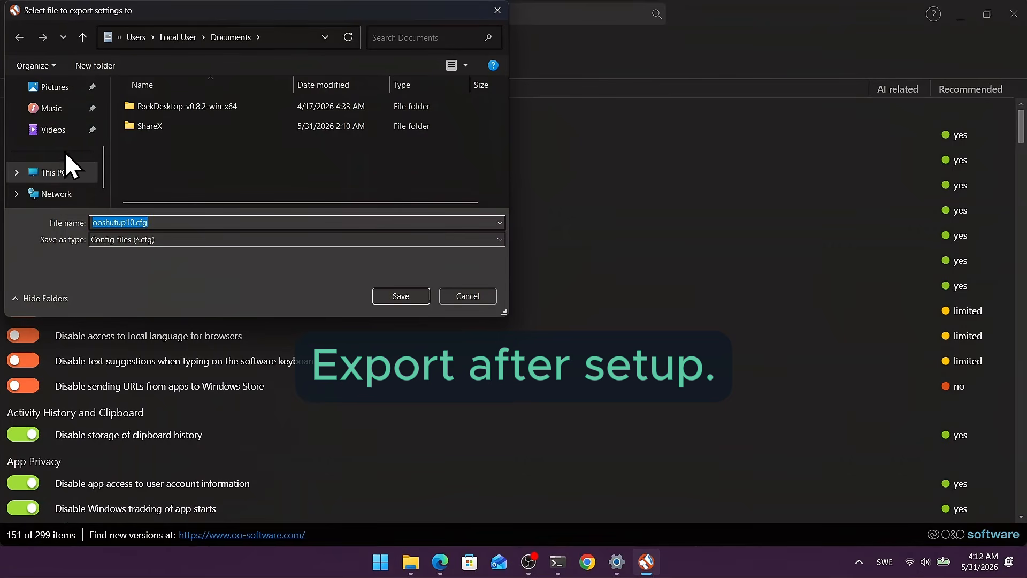
{"action": "scroll", "coordinate": [67, 156], "scroll_direction": "down", "scroll_amount": 1}
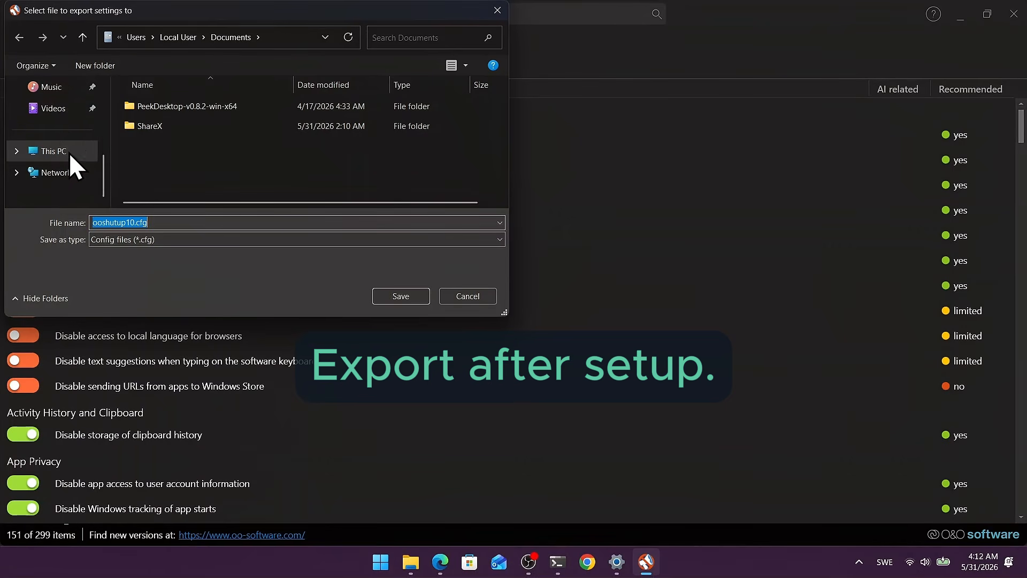
{"action": "left_click", "coordinate": [16, 151]}
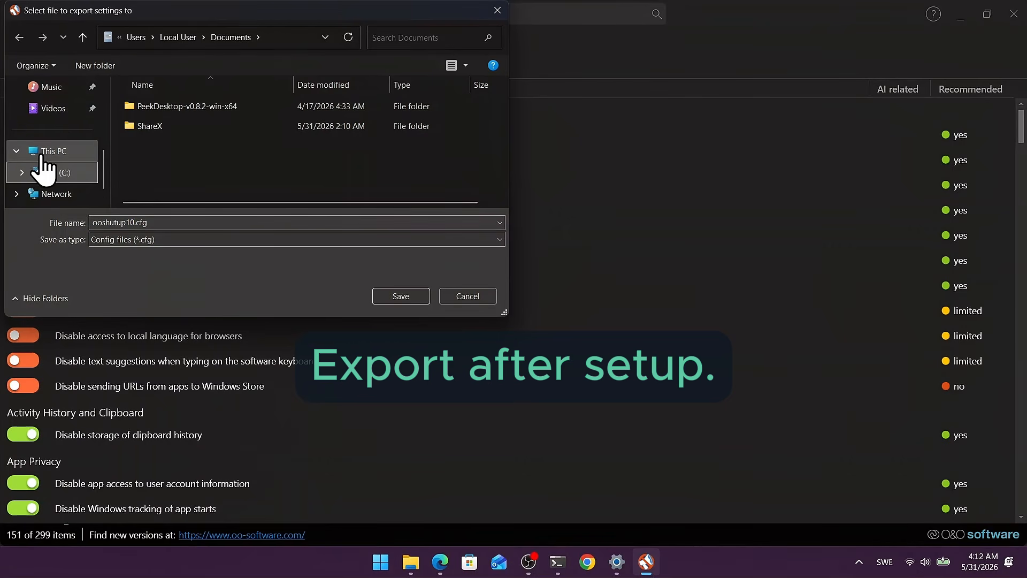
{"action": "scroll", "coordinate": [55, 160], "scroll_direction": "up", "scroll_amount": 3}
{"action": "left_click", "coordinate": [67, 131]}
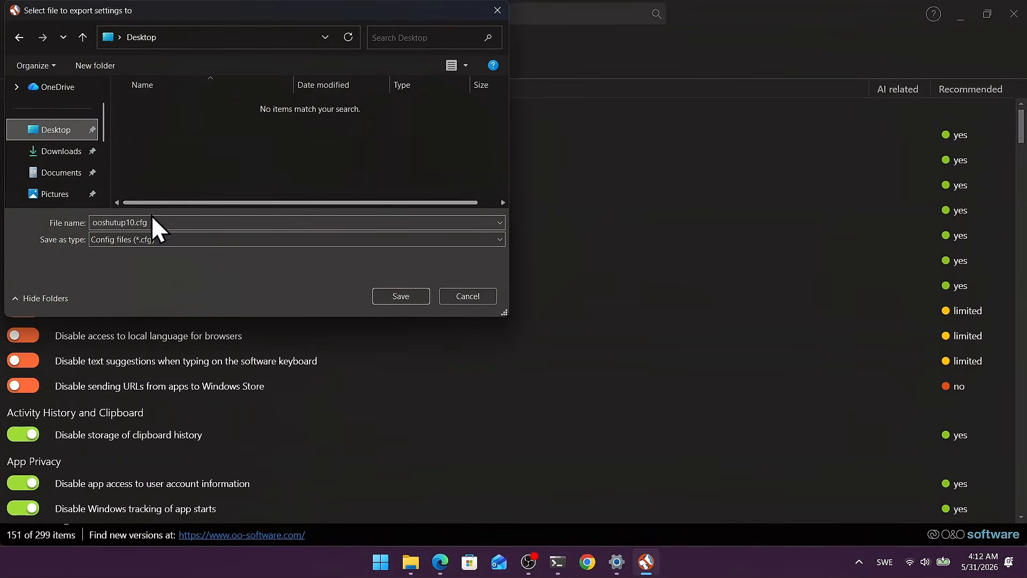
{"action": "left_click", "coordinate": [400, 293]}
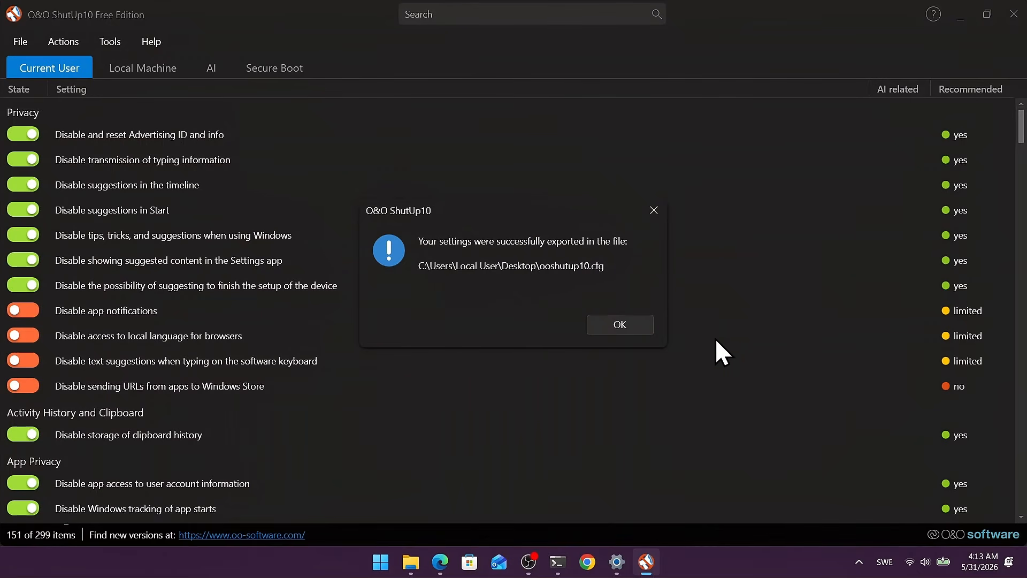
{"action": "left_click", "coordinate": [621, 325]}
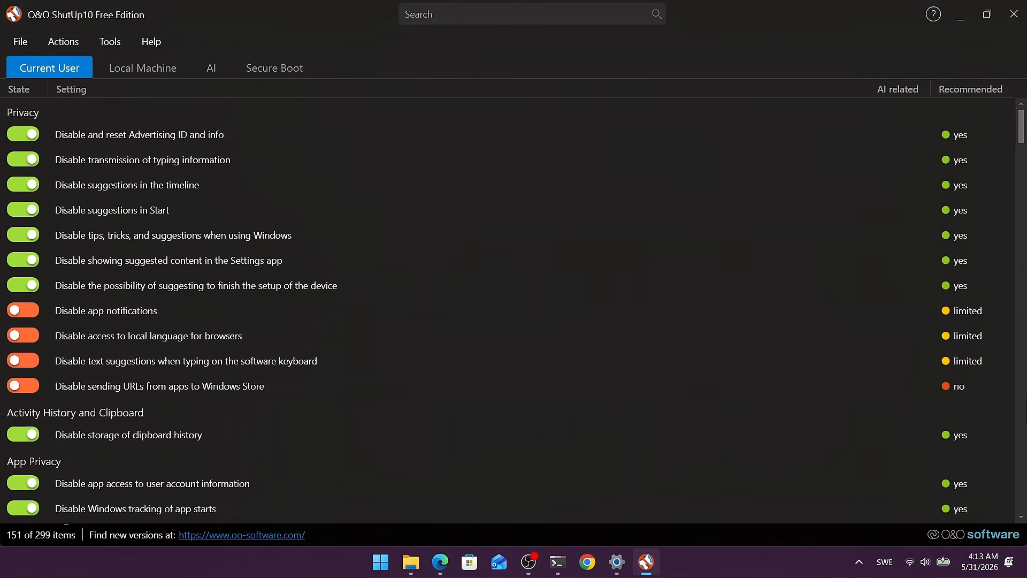